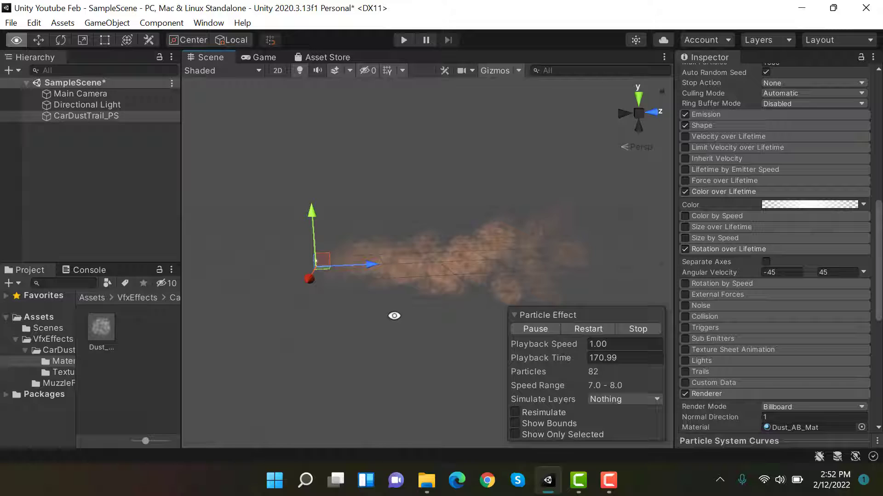
# - Orbit the Scene view around the finished dust trail effect to preview it
pyautogui.keyDown('alt'); pyautogui.moveTo(394, 315); pyautogui.dragTo(336, 293); pyautogui.keyUp('alt')
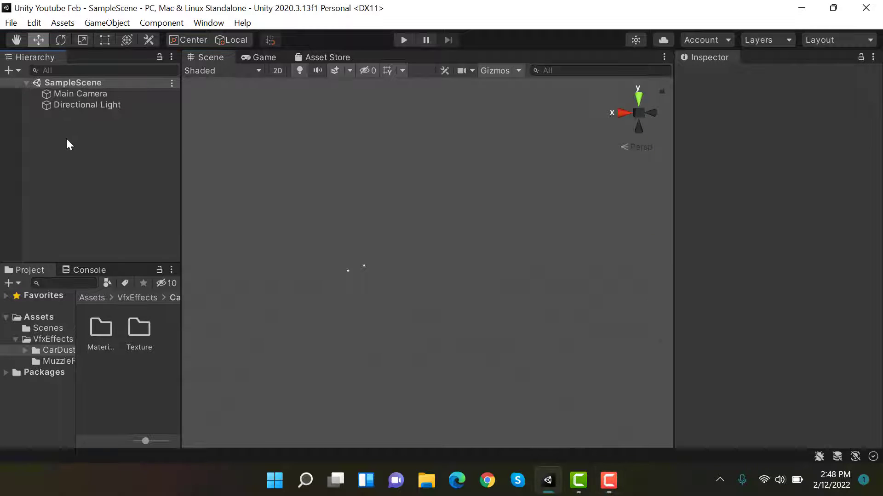
# - Create a new Particle System from the Hierarchy's Effects menu
pyautogui.rightClick(67, 139)
pyautogui.moveTo(192, 347)
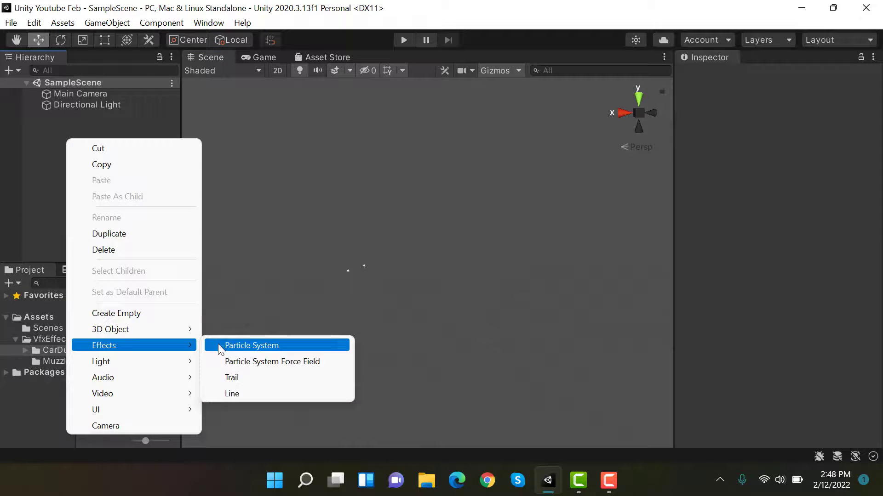
pyautogui.click(218, 346)
# - Rename the particle system to CarDustTrail_PS, fixing the lowercase 'ps' ending
pyautogui.click(782, 78)
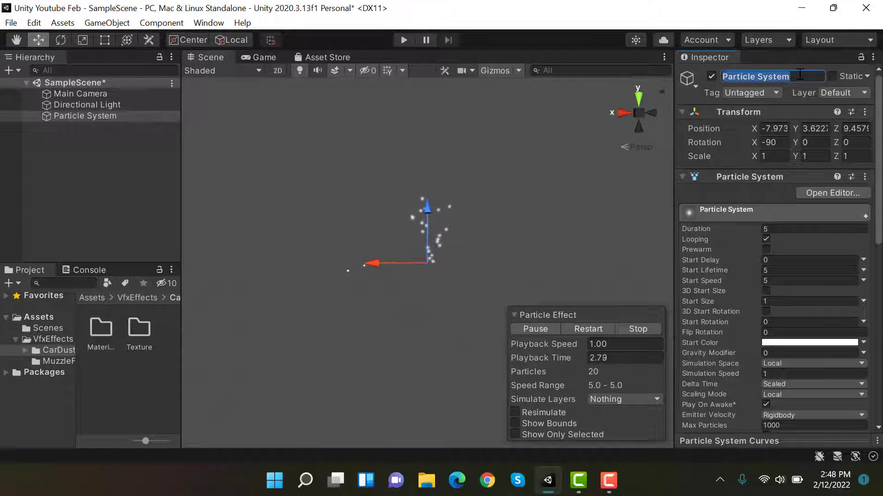
pyautogui.write('CarDustTrail')
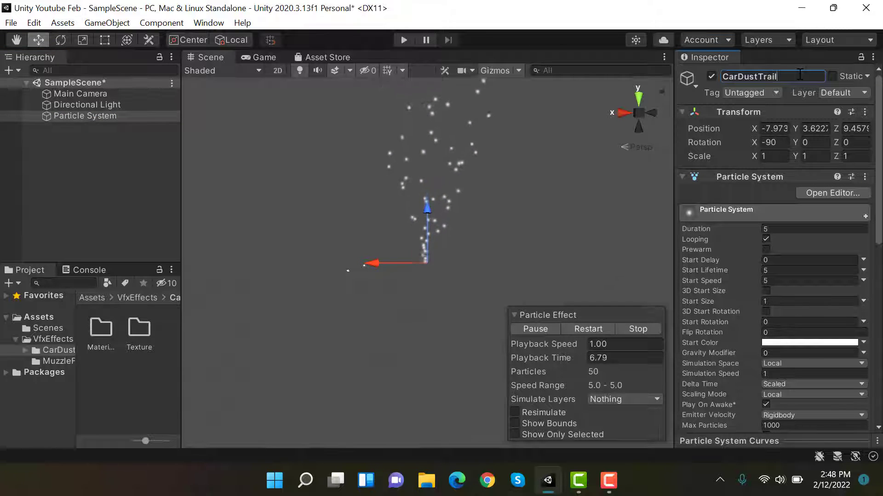
pyautogui.write('_ps')
pyautogui.press('Return')
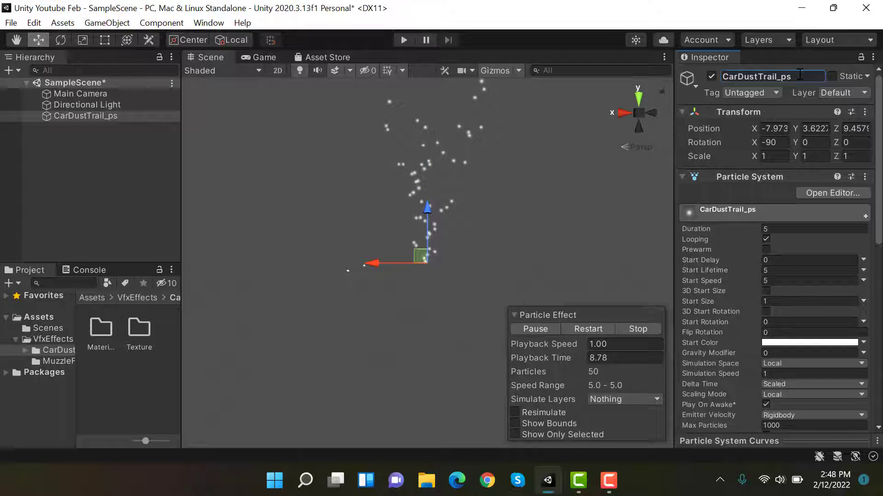
pyautogui.doubleClick(800, 76)
pyautogui.write('CarDustTrail_')
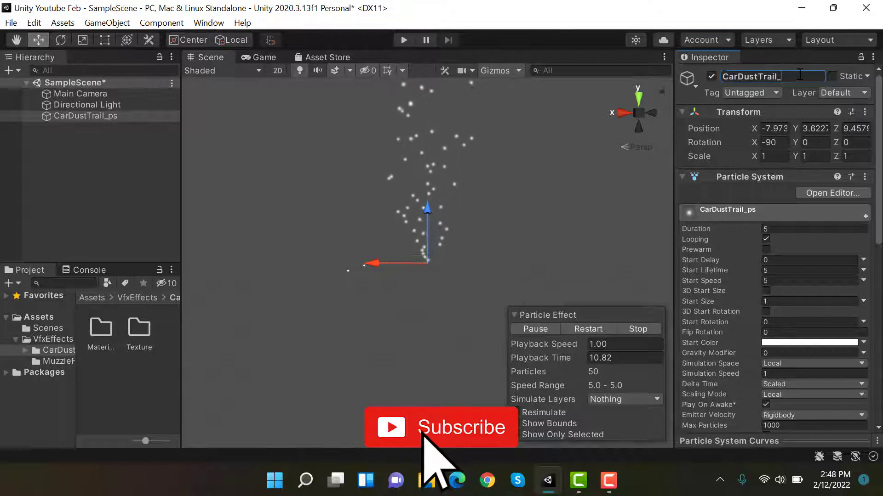
pyautogui.write('PS')
pyautogui.press('Return')
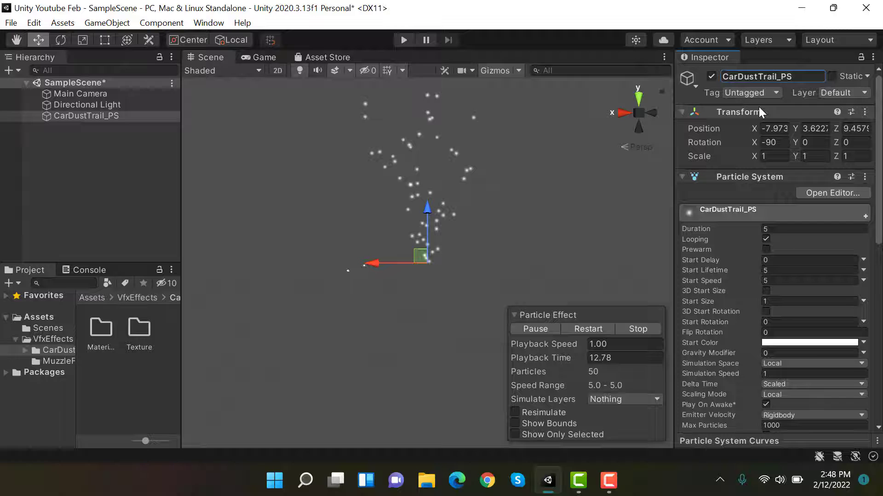
# - Expand the Renderer module and change Max Particle Size from 0.5 to 3
pyautogui.scroll(-10, 791, 244)
pyautogui.click(797, 343)
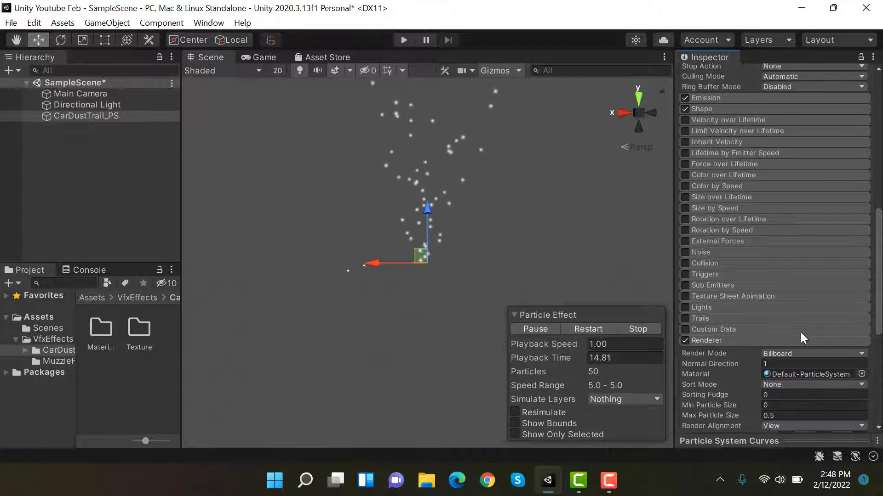
pyautogui.scroll(-4, 801, 333)
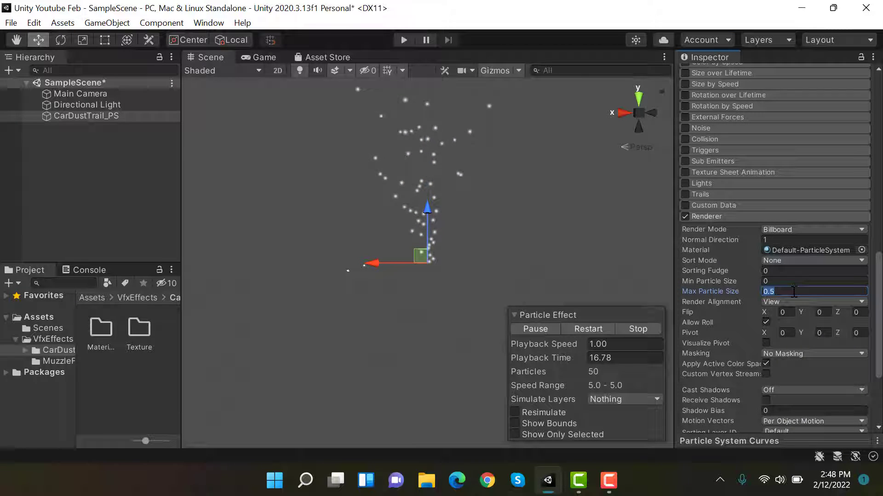
pyautogui.scroll(4, 864, 291)
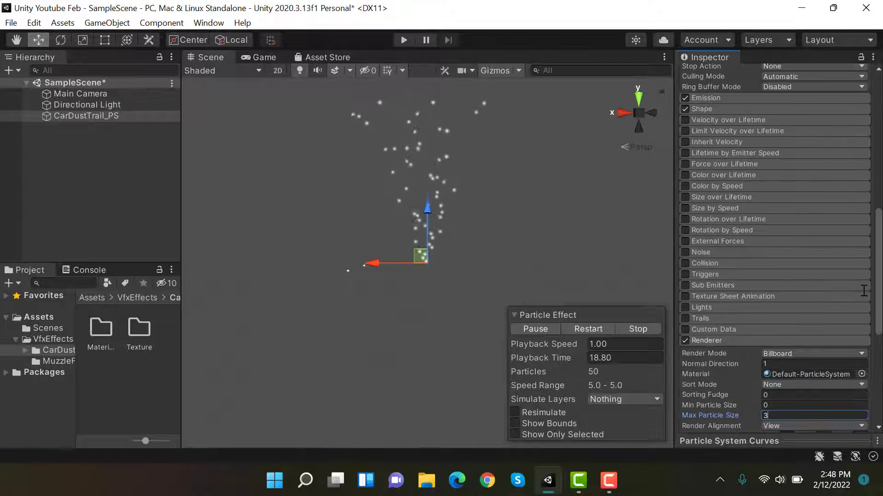
pyautogui.scroll(-4, 864, 291)
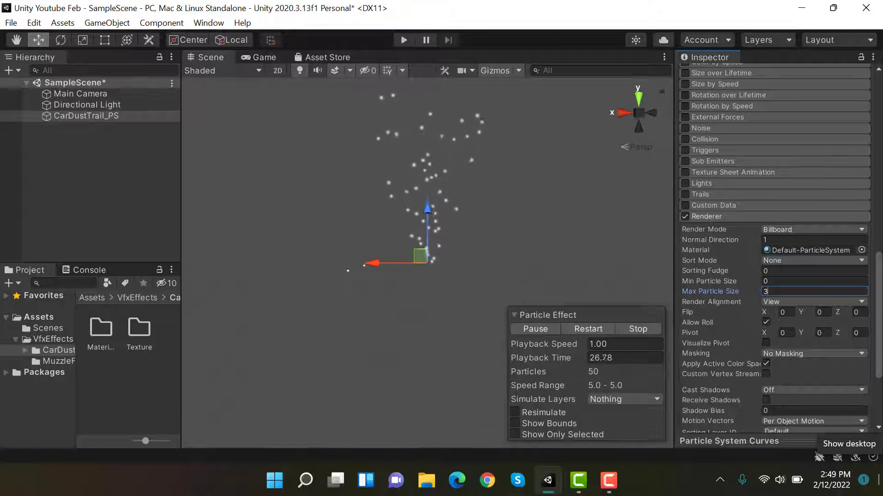
# - Drag the smoke cloud image from the desktop toward Unity using the window switcher
pyautogui.click(880, 481)
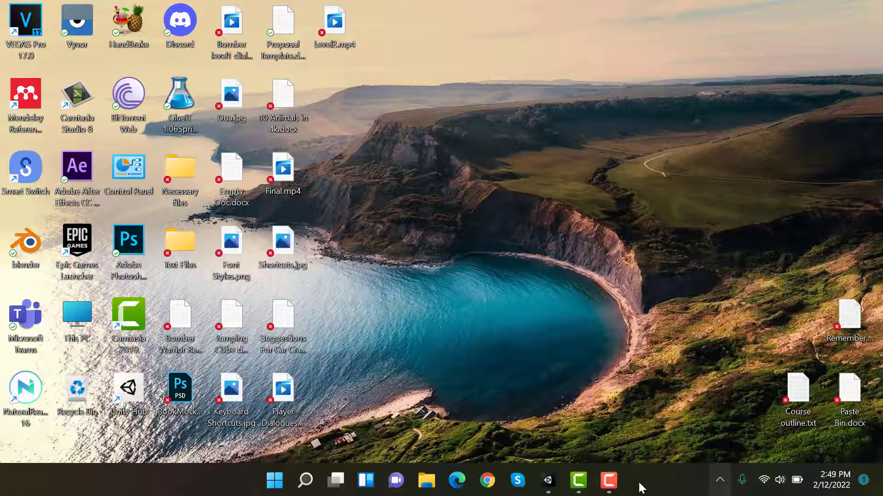
pyautogui.moveTo(616, 485)
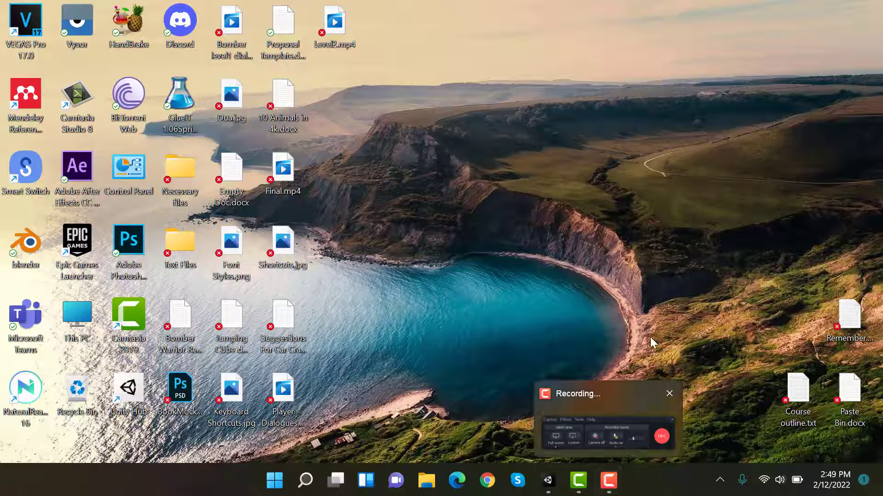
pyautogui.click(617, 414)
pyautogui.click(837, 429)
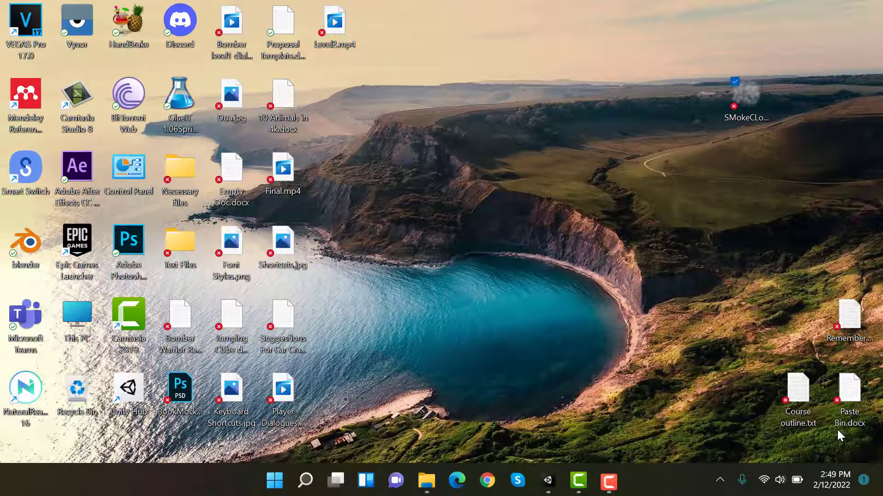
pyautogui.moveTo(767, 116); pyautogui.dragTo(770, 121)
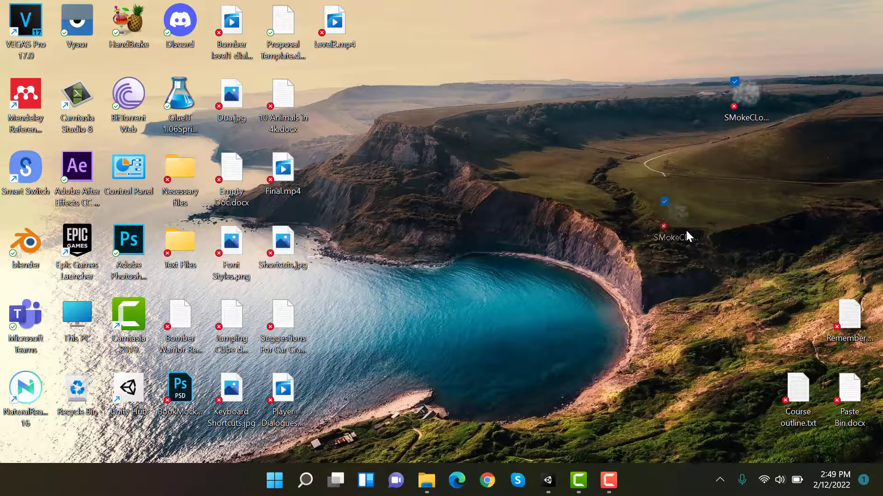
pyautogui.moveTo(686, 230); pyautogui.dragTo(144, 336)
pyautogui.hotkey('alt', 'Tab')
pyautogui.hotkey('alt', 'Tab')
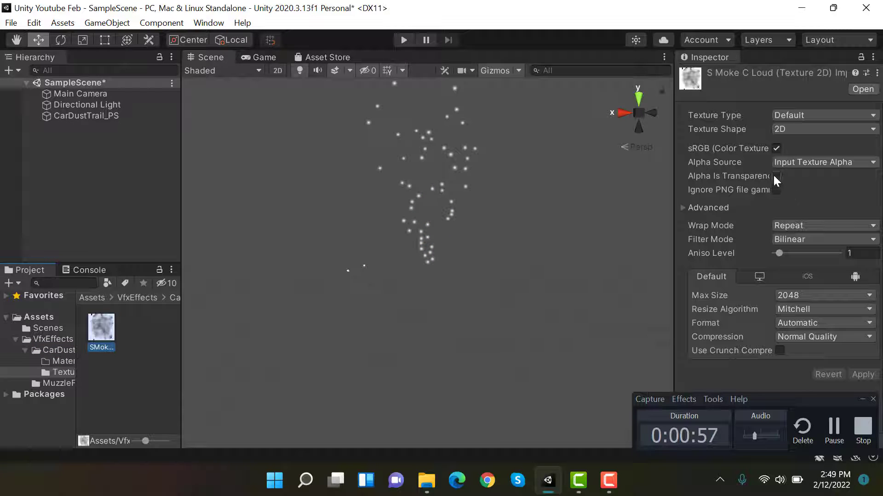
# - Enable and apply Alpha Is Transparency on the smoke texture, then open the Materials folder
pyautogui.click(776, 177)
pyautogui.click(873, 376)
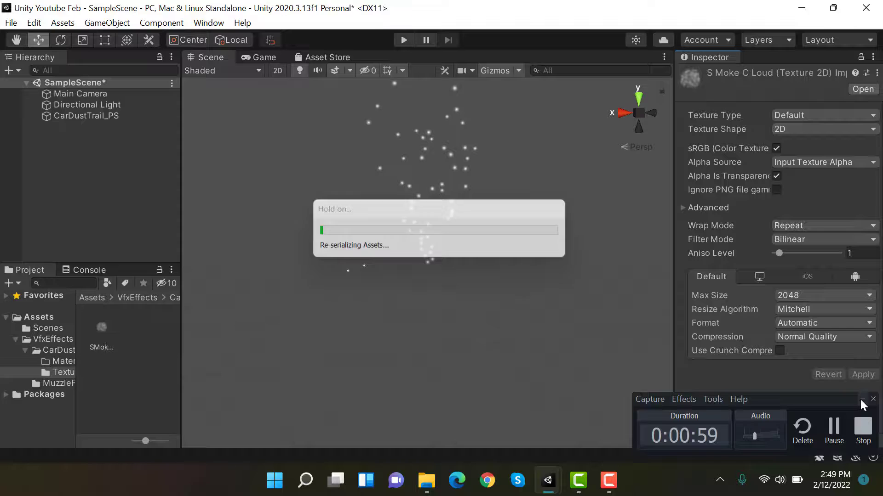
pyautogui.click(67, 363)
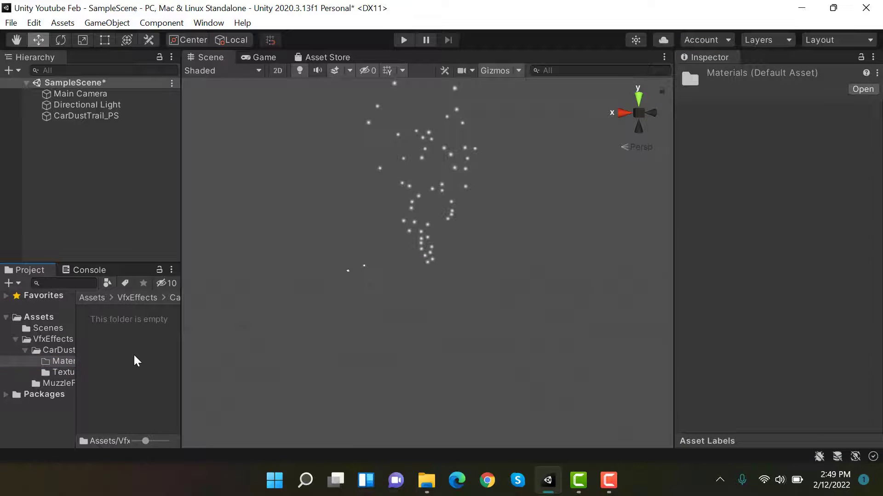
# - Create a new material named Dust_AB_Mat in the Materials folder
pyautogui.rightClick(134, 356)
pyautogui.moveTo(285, 82)
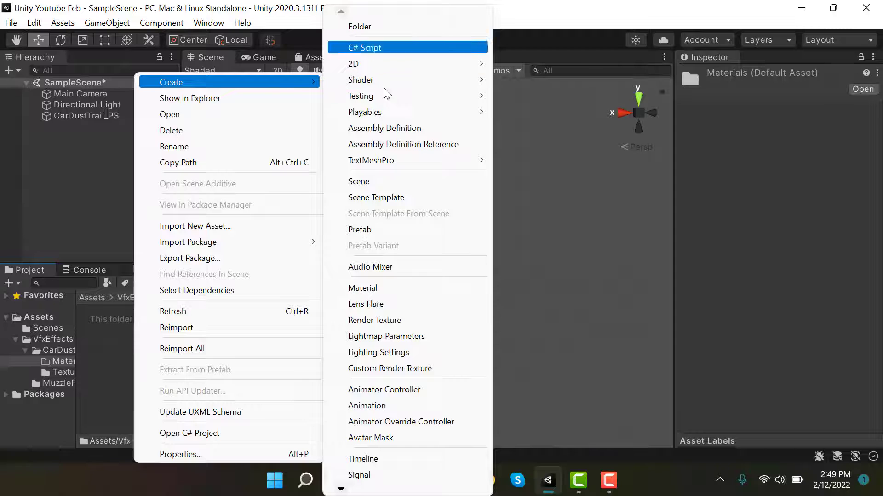
pyautogui.click(364, 287)
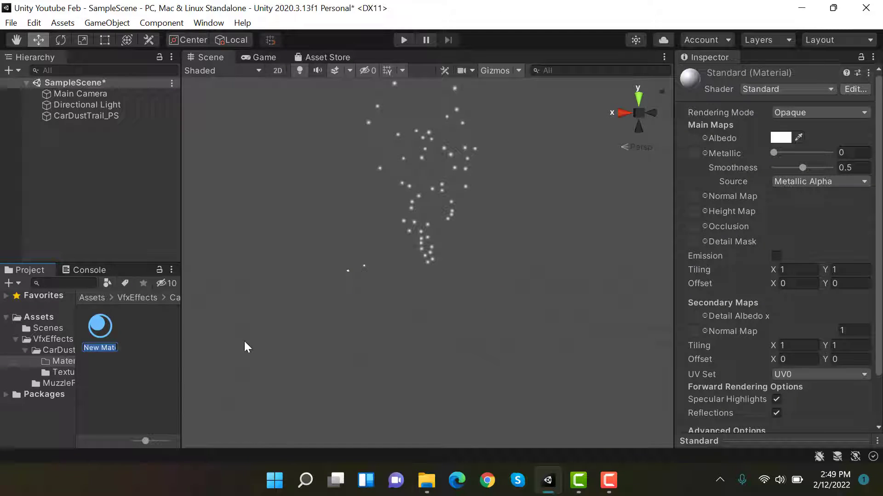
pyautogui.write('D')
pyautogui.write('ust_AB_M')
pyautogui.write('at')
pyautogui.press('Return')
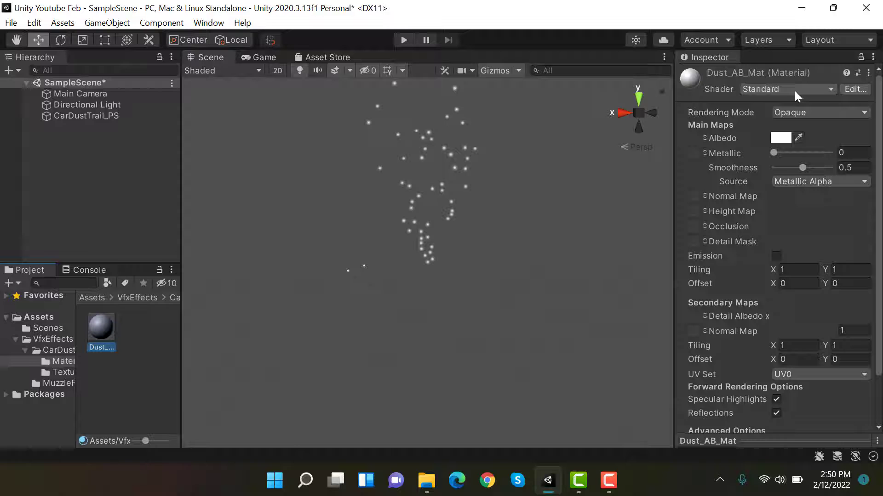
# - Give Dust_AB_Mat the Legacy Shaders/Particles/Alpha Blended shader with the smoke texture as Particle Texture
pyautogui.click(794, 90)
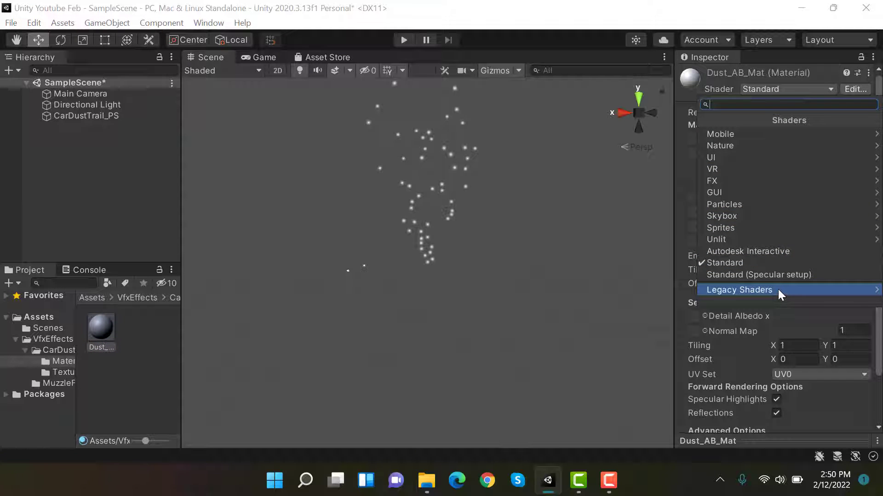
pyautogui.click(758, 290)
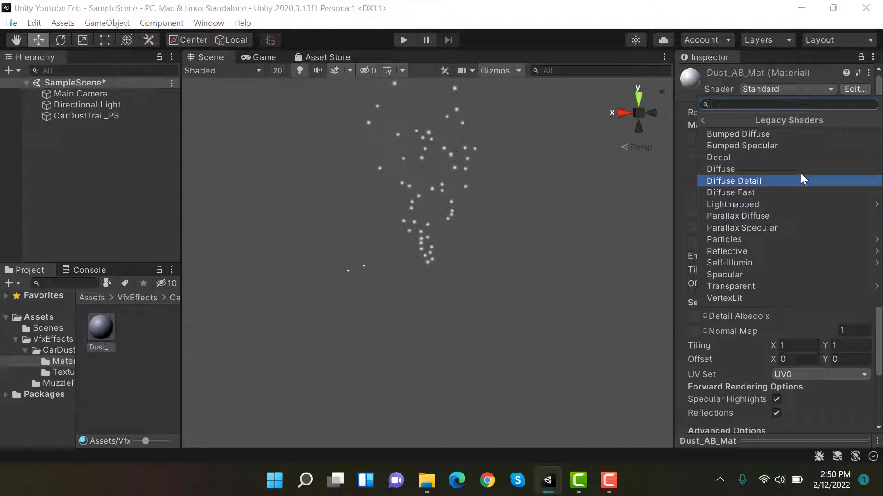
pyautogui.click(767, 243)
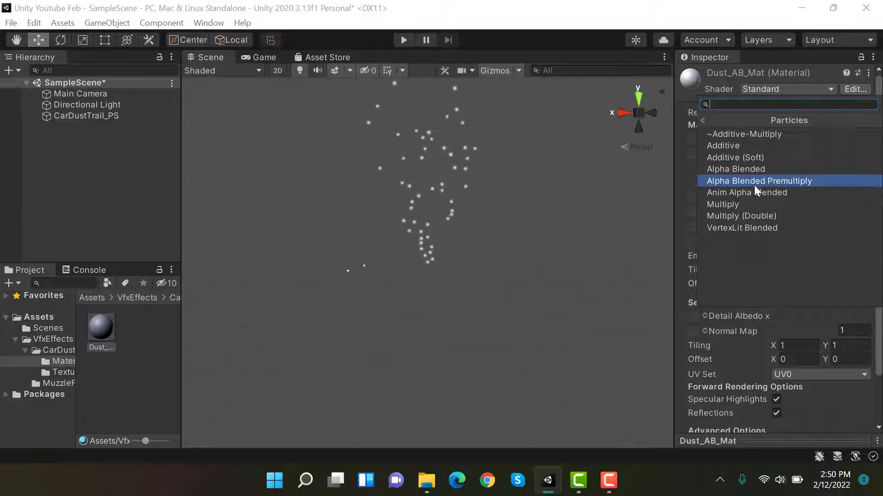
pyautogui.click(762, 171)
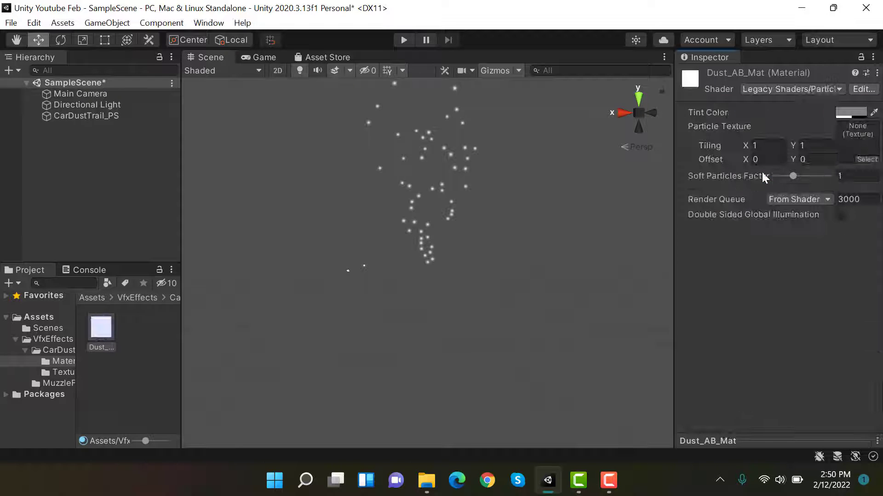
pyautogui.click(63, 373)
pyautogui.moveTo(838, 118); pyautogui.dragTo(850, 138)
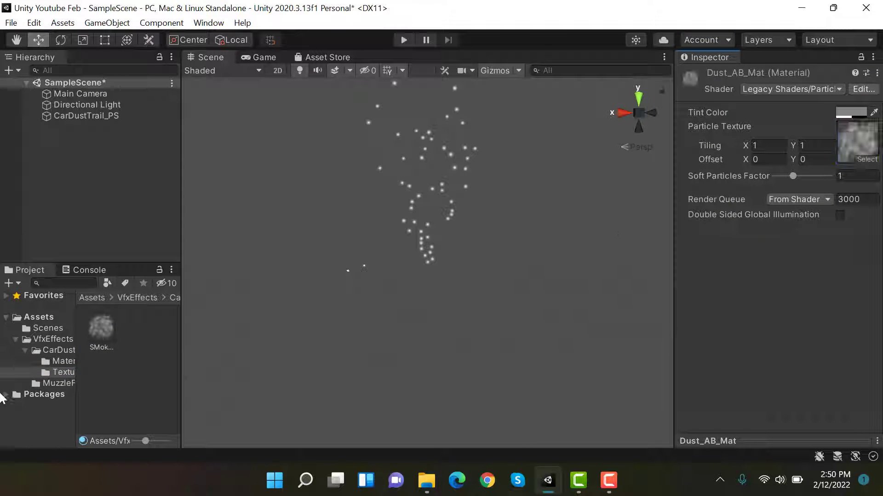
# - Assign Dust_AB_Mat to CarDustTrail_PS and select the particle system
pyautogui.click(59, 363)
pyautogui.moveTo(139, 112); pyautogui.dragTo(118, 118)
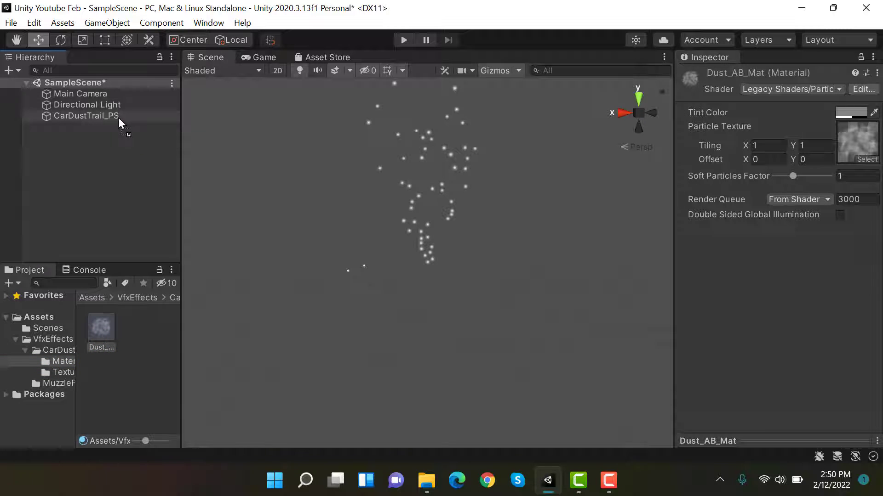
pyautogui.click(118, 117)
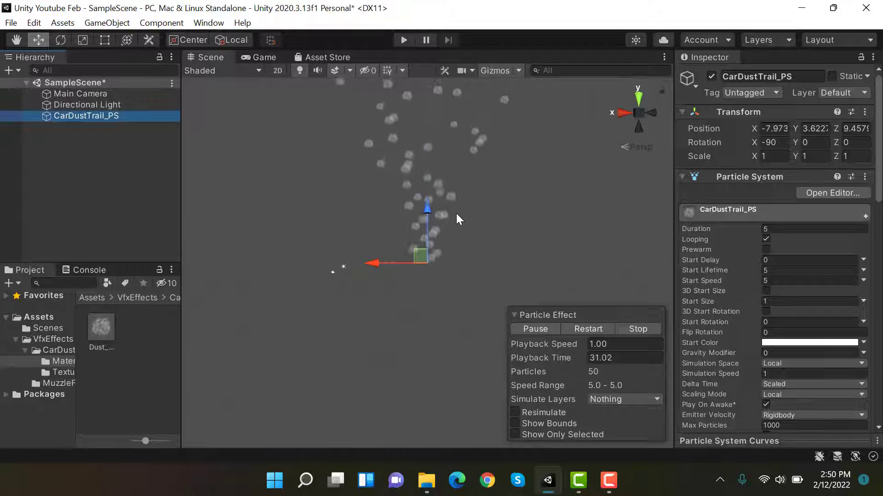
# - Set CarDustTrail_PS's position to X 0, Y 0, Z 0
pyautogui.click(781, 129)
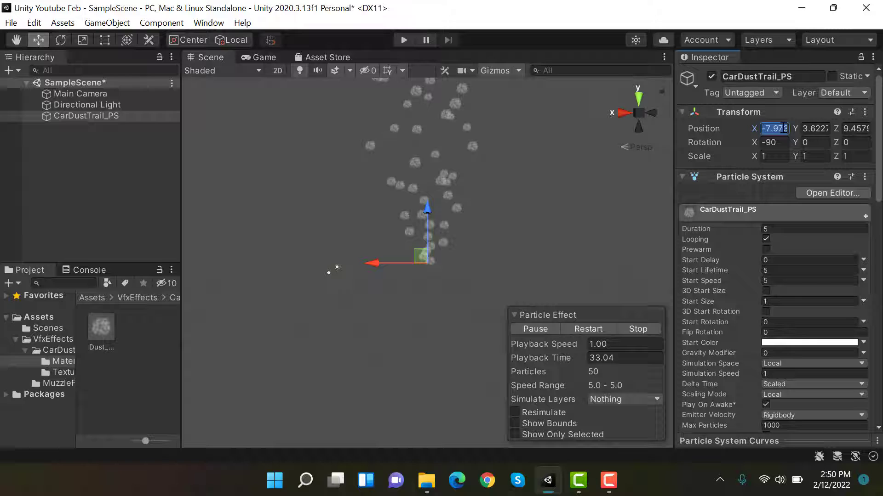
pyautogui.write('0')
pyautogui.press('Tab')
pyautogui.click(814, 128)
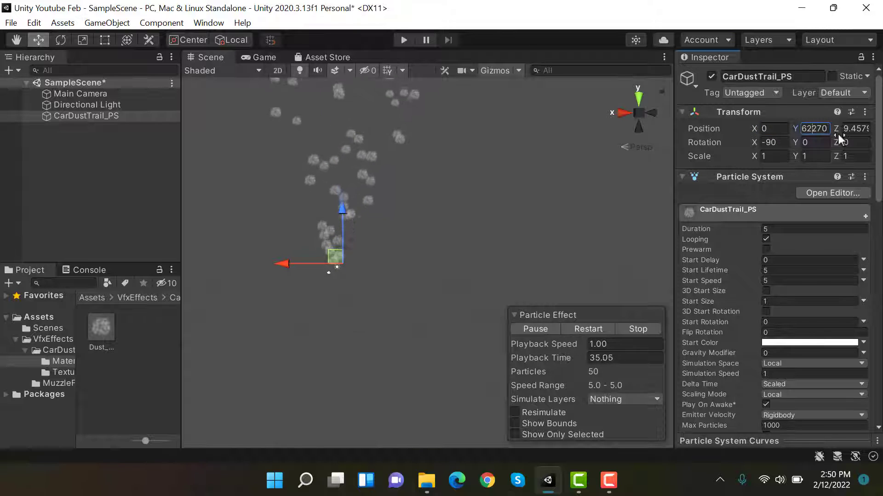
pyautogui.moveTo(795, 128); pyautogui.dragTo(776, 130)
pyautogui.write('0')
pyautogui.press('Tab')
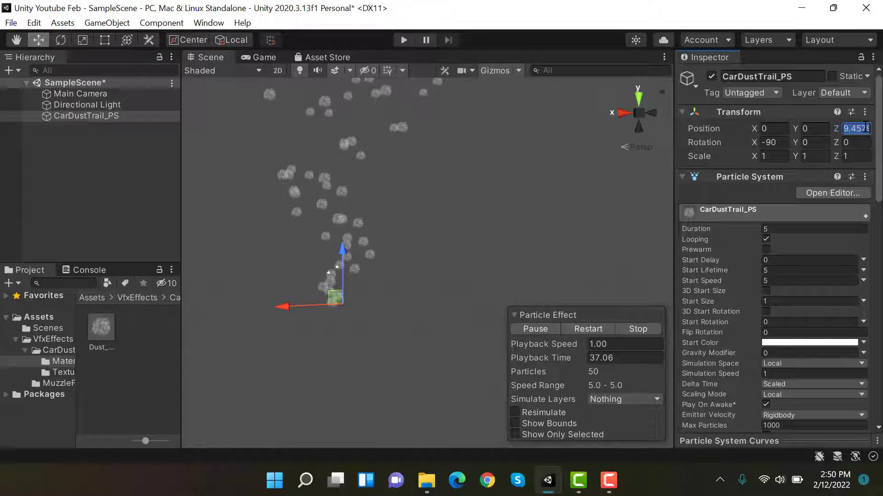
pyautogui.write('0')
pyautogui.press('Return')
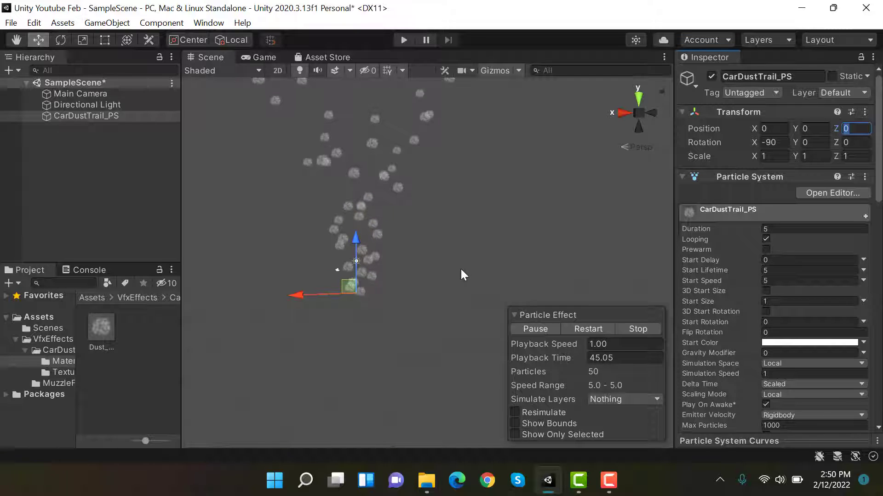
# - Set Rotation X to 0 so the particles emit horizontally
pyautogui.click(775, 142)
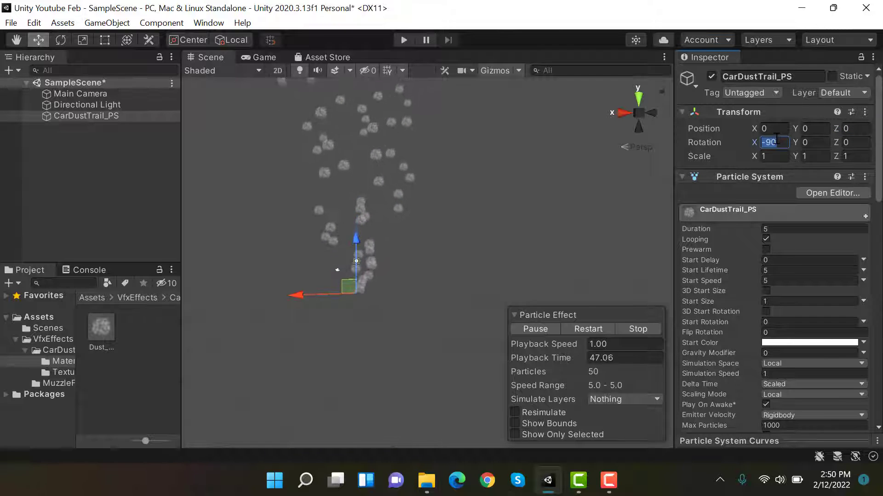
pyautogui.write('0')
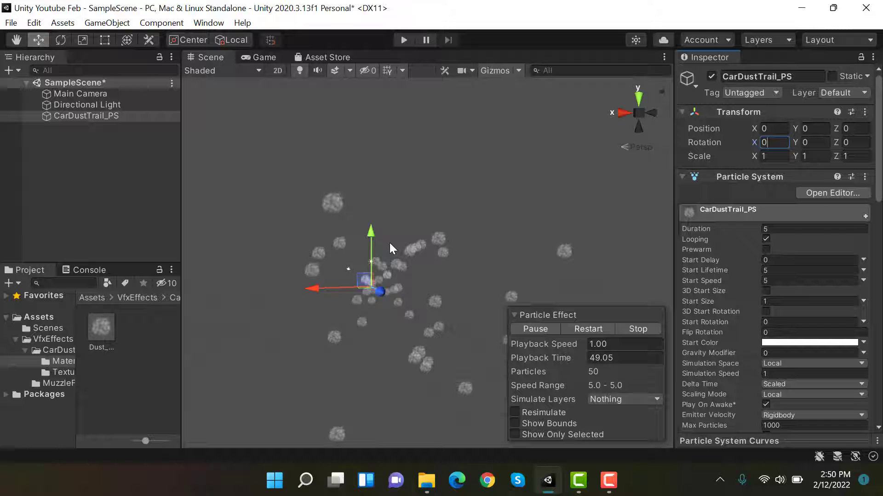
pyautogui.keyDown('alt'); pyautogui.moveTo(390, 250); pyautogui.dragTo(573, 287); pyautogui.keyUp('alt')
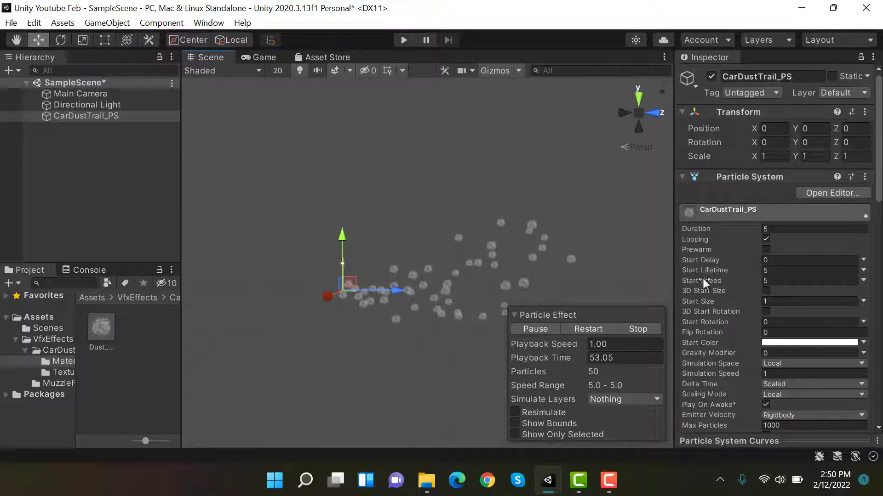
# - Randomize Start Lifetime between 5 and 6 and Start Speed between 7 and 8
pyautogui.click(863, 281)
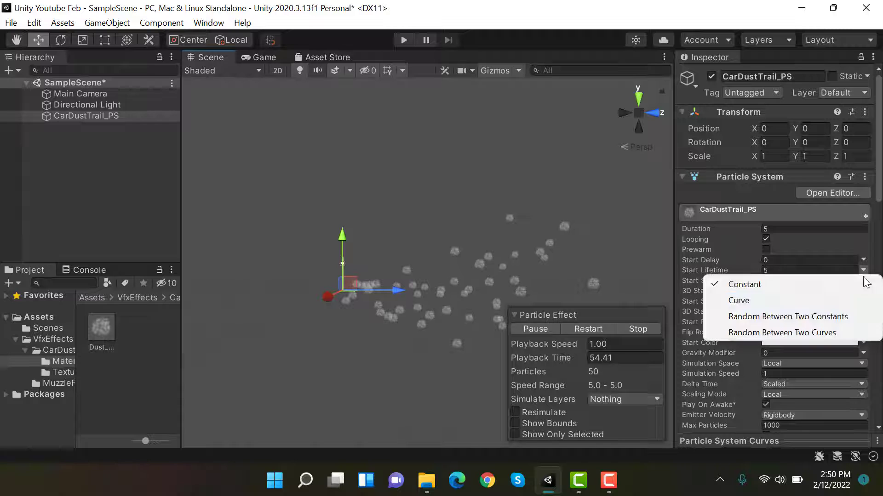
pyautogui.click(849, 312)
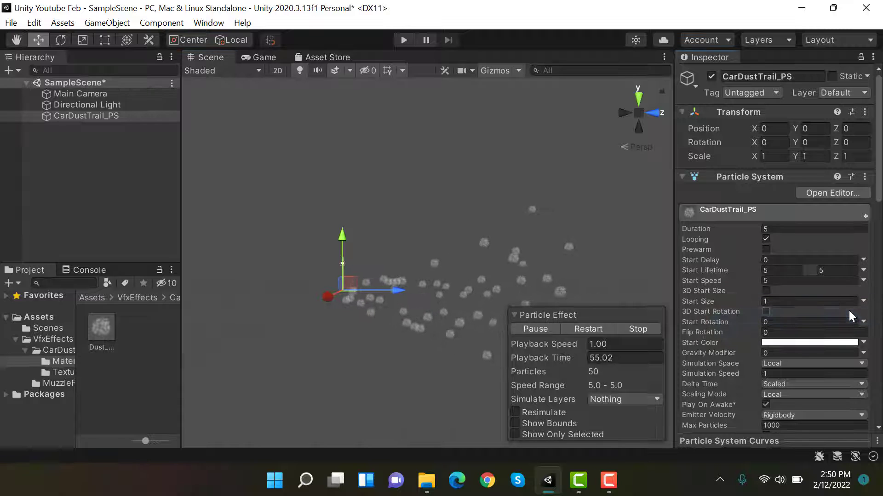
pyautogui.click(846, 270)
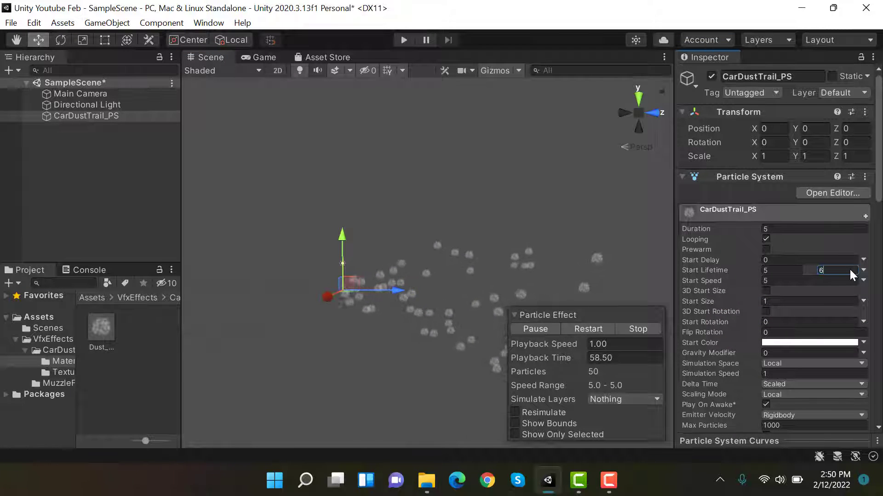
pyautogui.write('6')
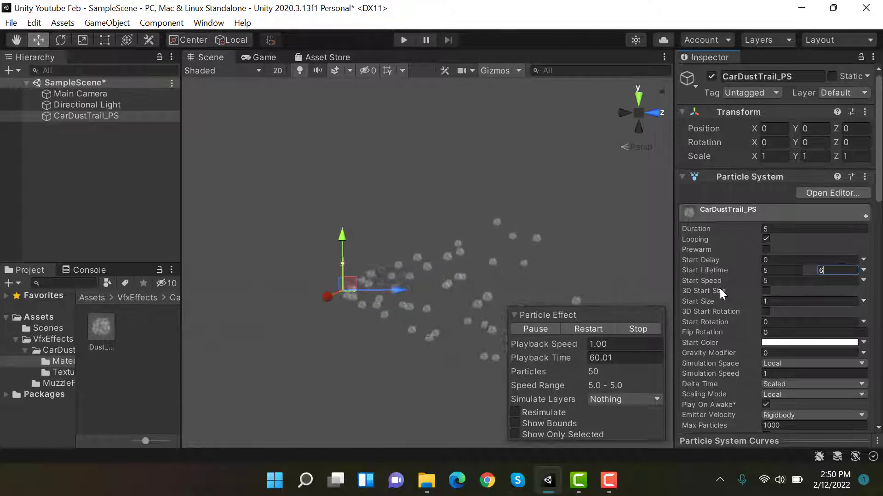
pyautogui.click(864, 281)
pyautogui.click(853, 323)
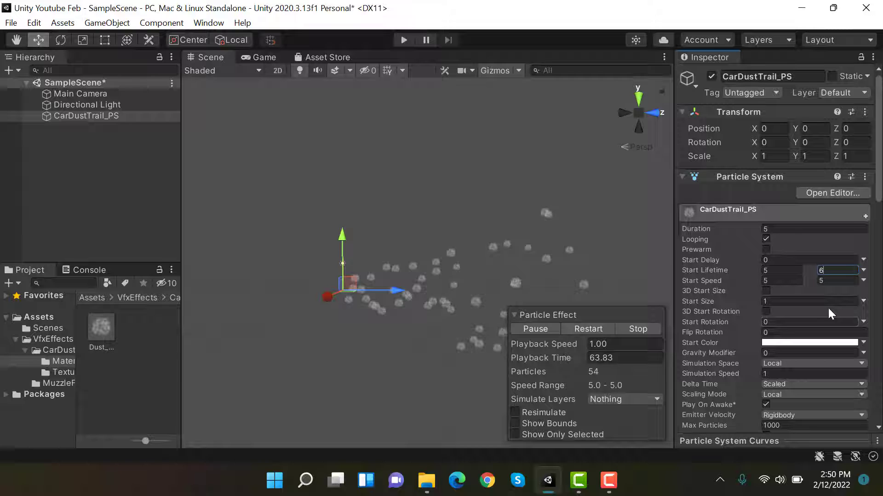
pyautogui.click(806, 279)
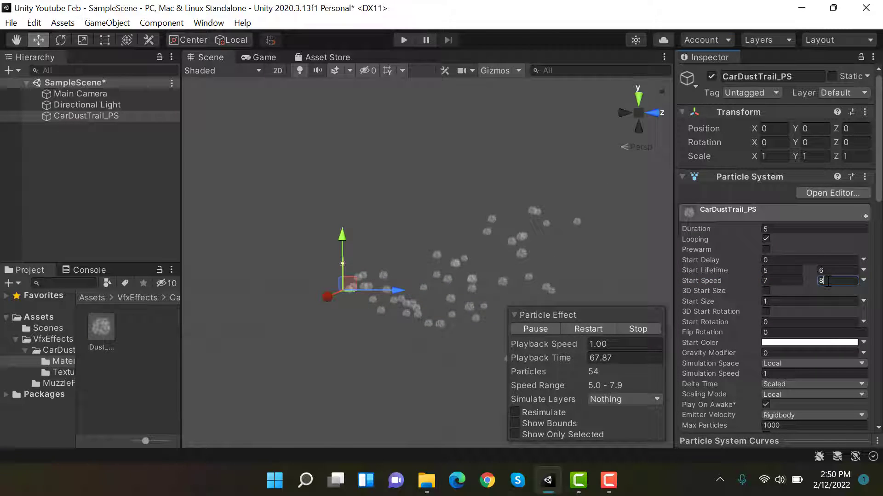
# - Enable 3D Start Size and randomize it between 4 and 6 per axis
pyautogui.click(766, 291)
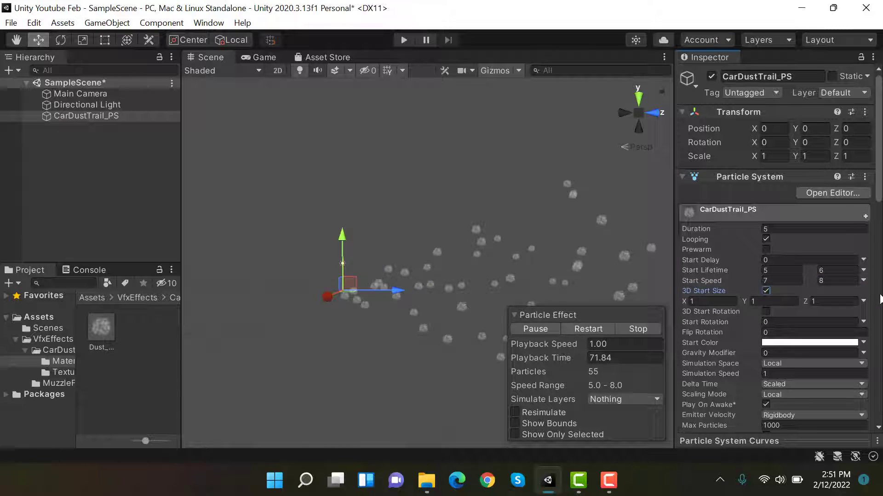
pyautogui.click(864, 301)
pyautogui.click(856, 348)
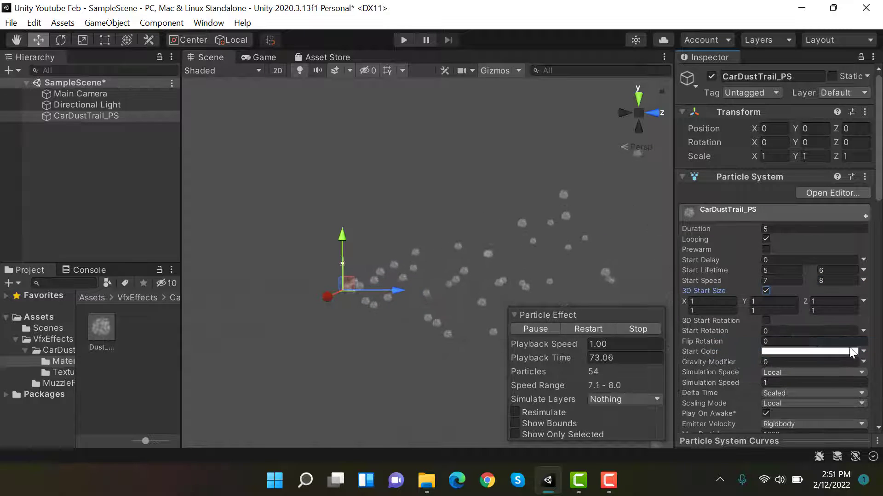
pyautogui.click(721, 299)
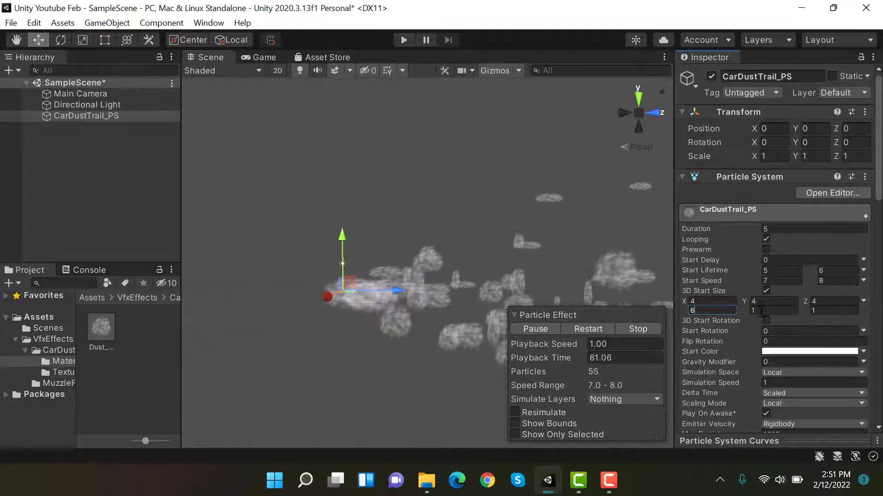
pyautogui.write('6')
pyautogui.click(764, 310)
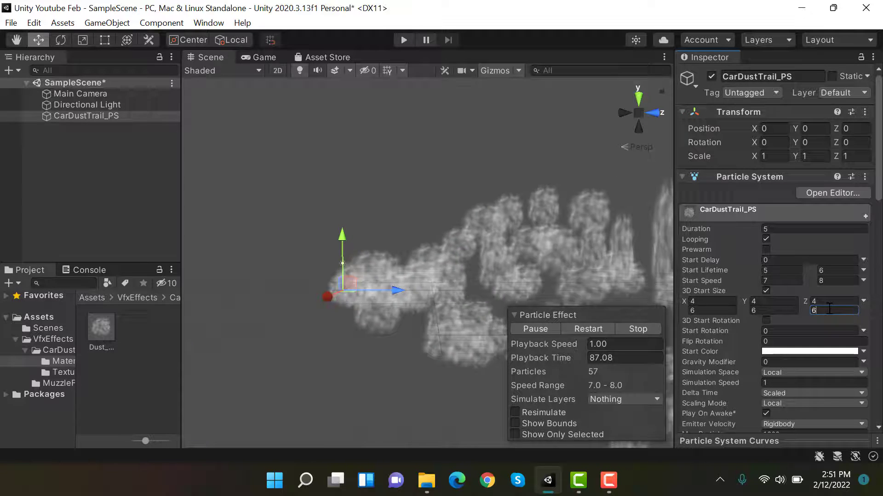
# - Randomize Start Rotation between −360 and 360
pyautogui.click(865, 332)
pyautogui.click(864, 383)
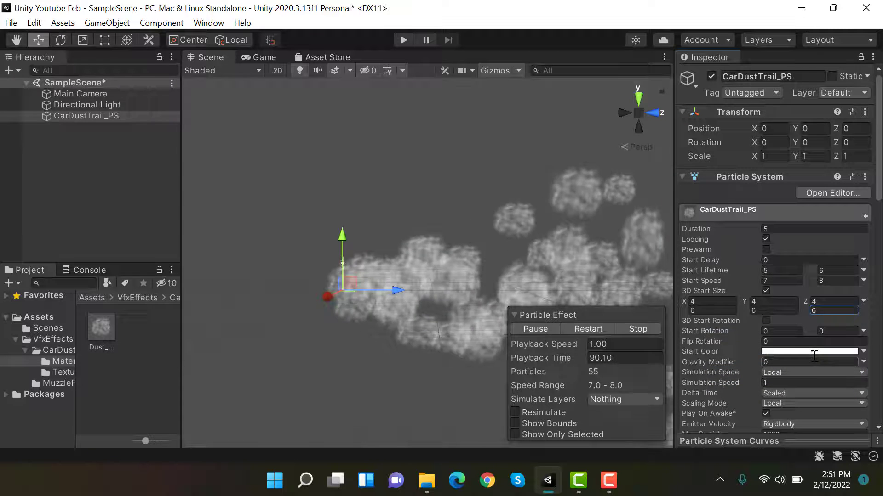
pyautogui.click(792, 328)
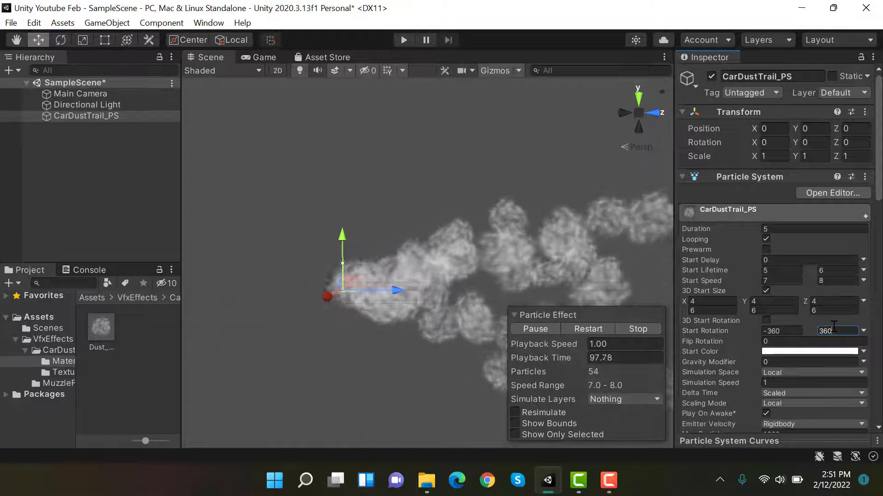
# - Set Start Color to hex DDA886 with alpha 70
pyautogui.click(858, 353)
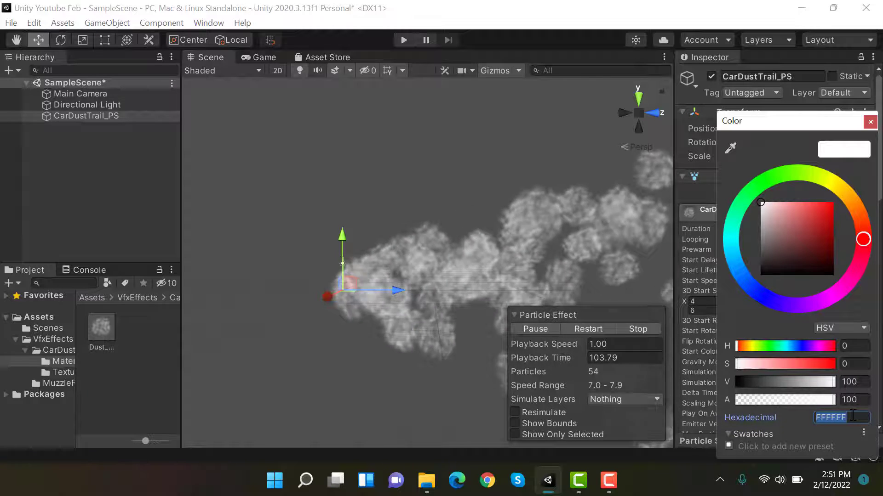
pyautogui.click(853, 415)
pyautogui.write('DD')
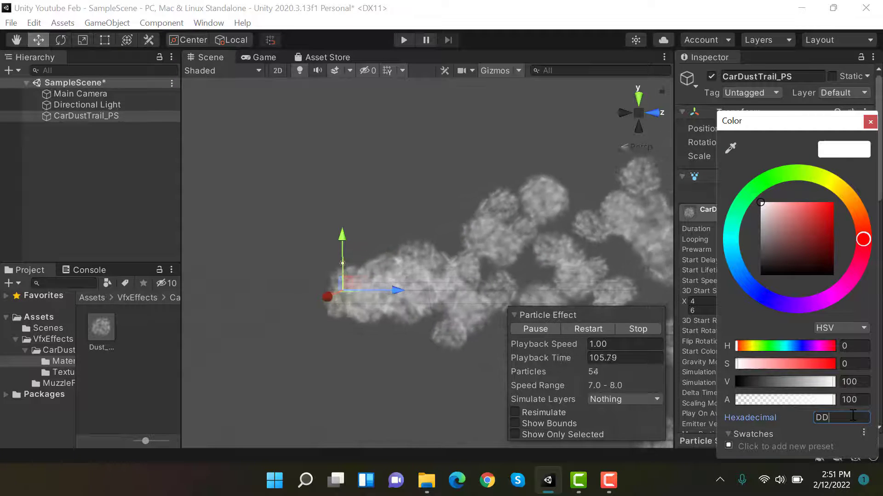
pyautogui.write('A886')
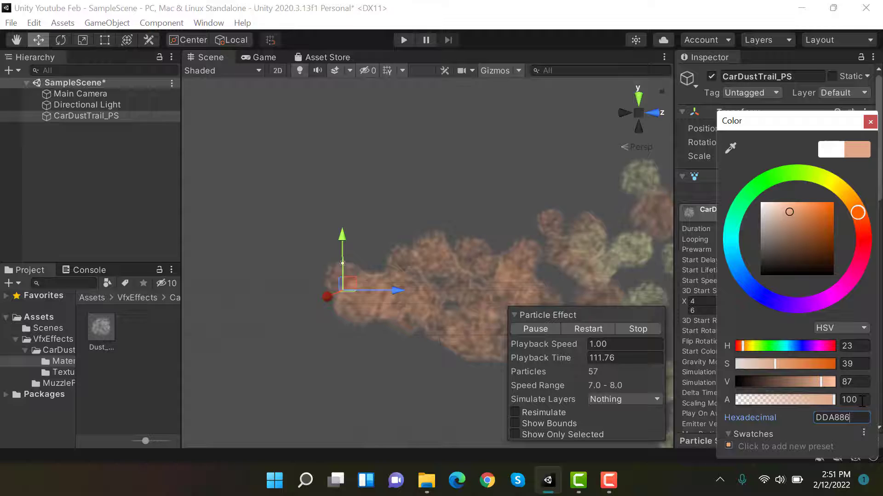
pyautogui.click(862, 400)
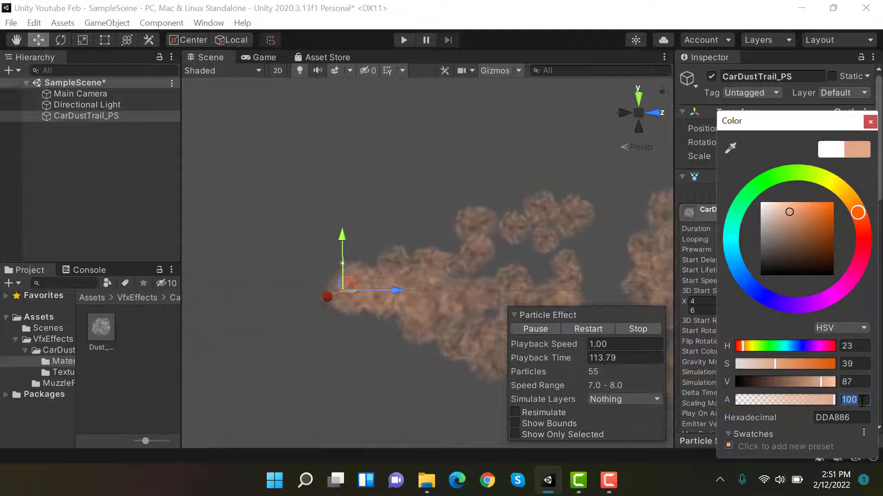
pyautogui.write('70')
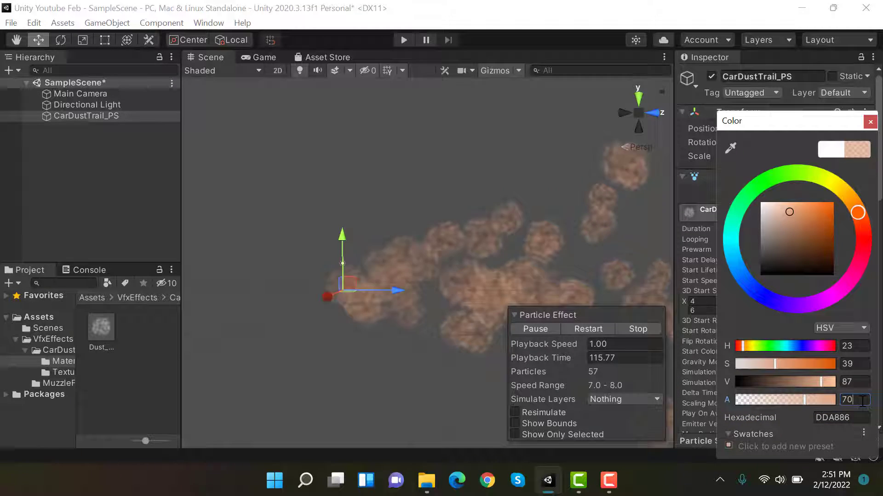
pyautogui.click(870, 122)
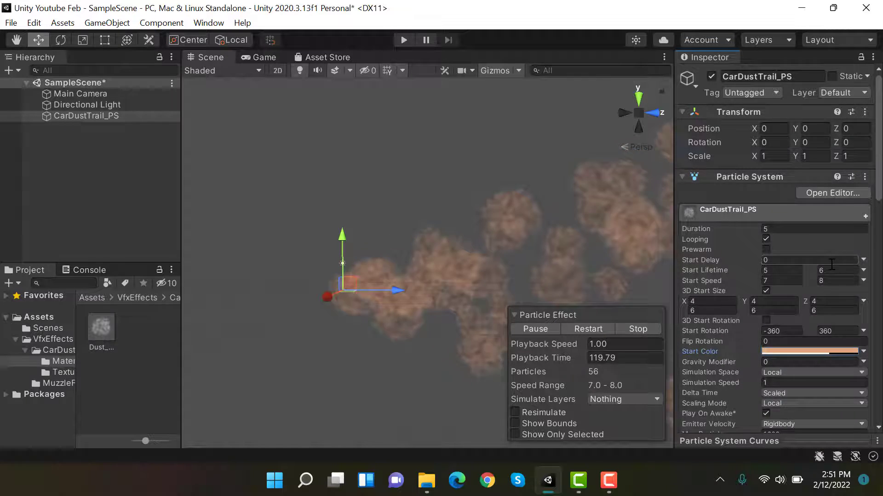
# - Set the Emission Rate over Time to 15
pyautogui.scroll(-10, 805, 275)
pyautogui.click(744, 238)
pyautogui.click(780, 252)
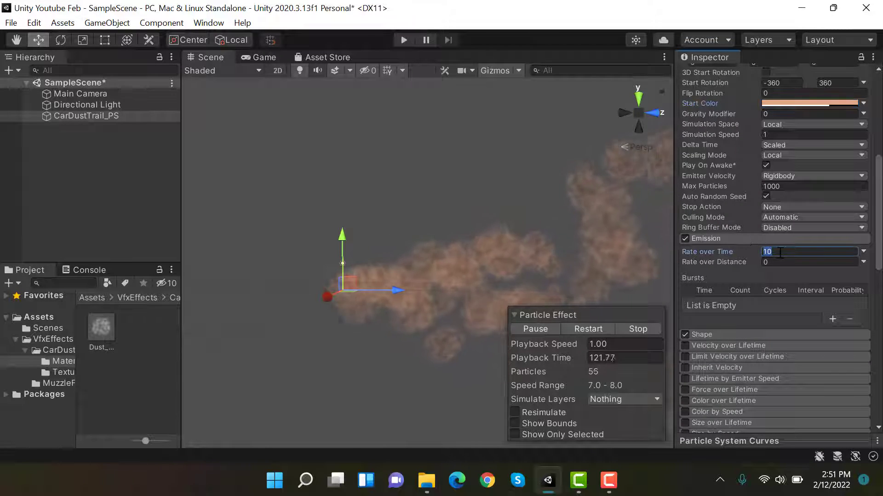
pyautogui.write('15')
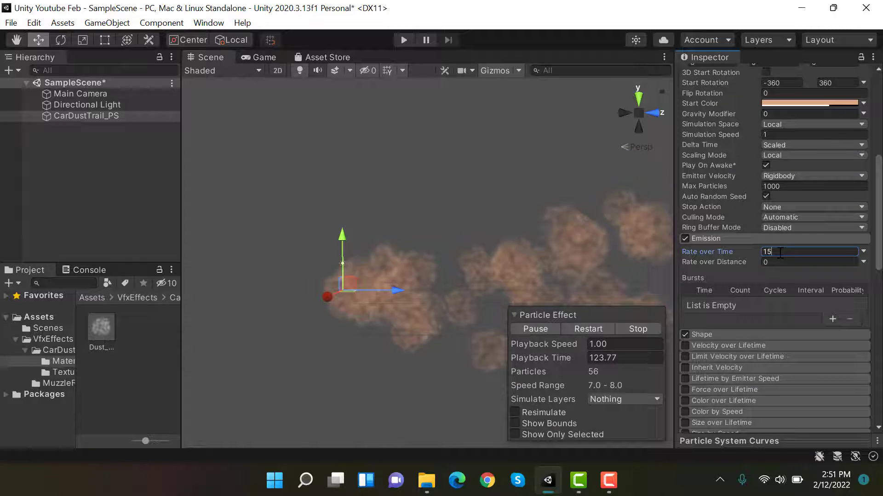
pyautogui.click(787, 237)
# - Narrow the Shape module's cone angle from 15 to 10
pyautogui.click(782, 249)
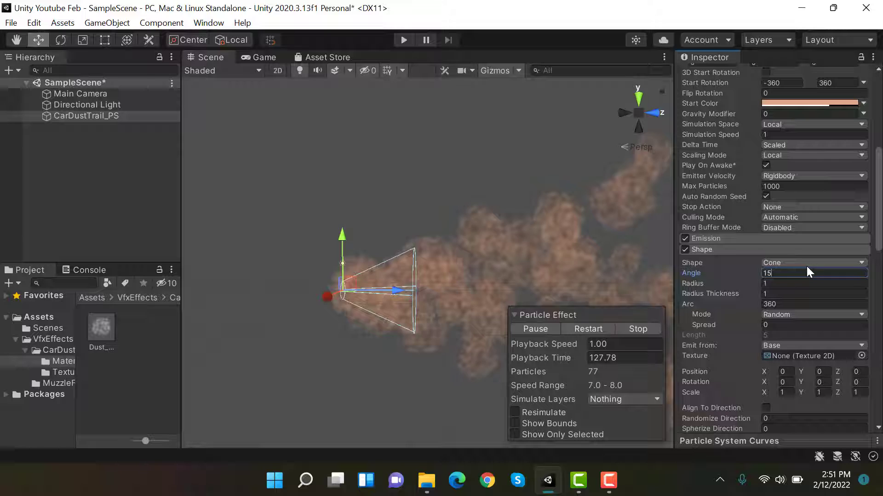
pyautogui.press('BackSpace')
pyautogui.write('0')
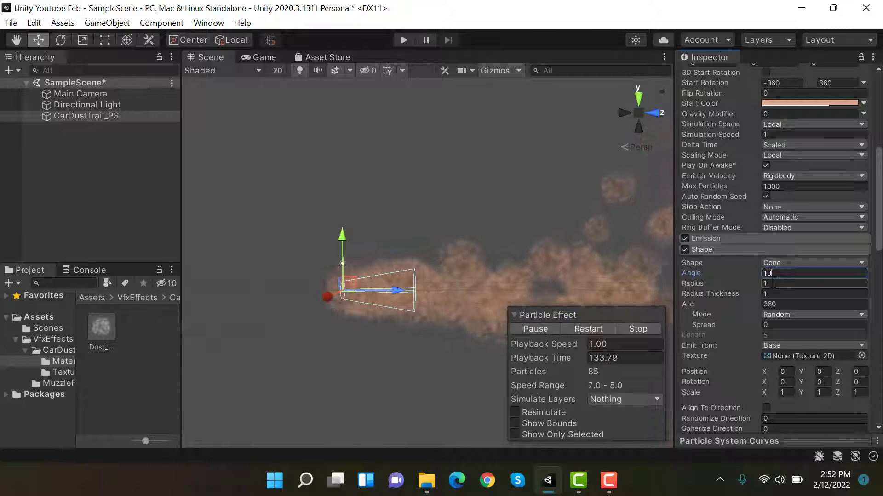
pyautogui.scroll(-3, 777, 226)
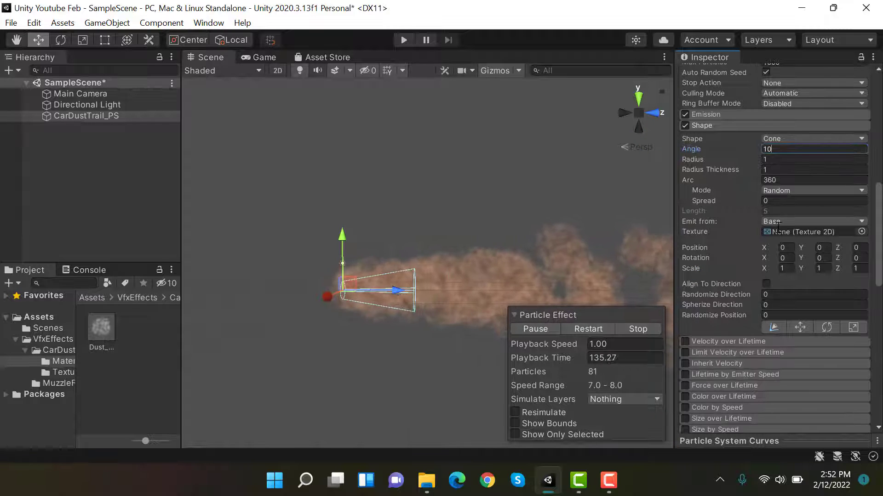
# - Enable Color over Lifetime with an alpha gradient that fades the puffs in and out
pyautogui.click(763, 126)
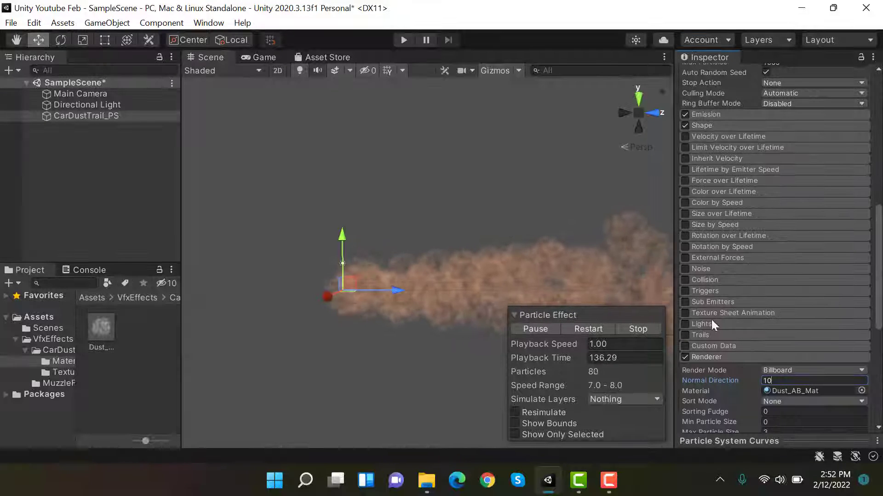
pyautogui.click(685, 191)
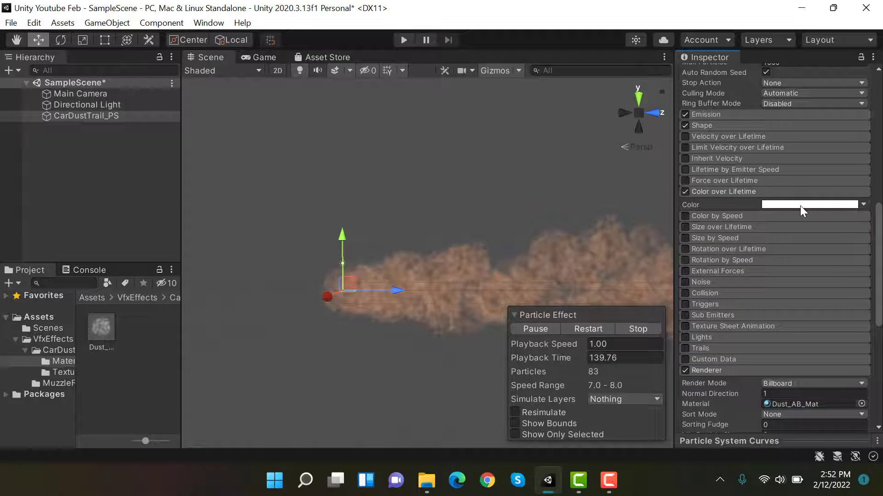
pyautogui.click(800, 207)
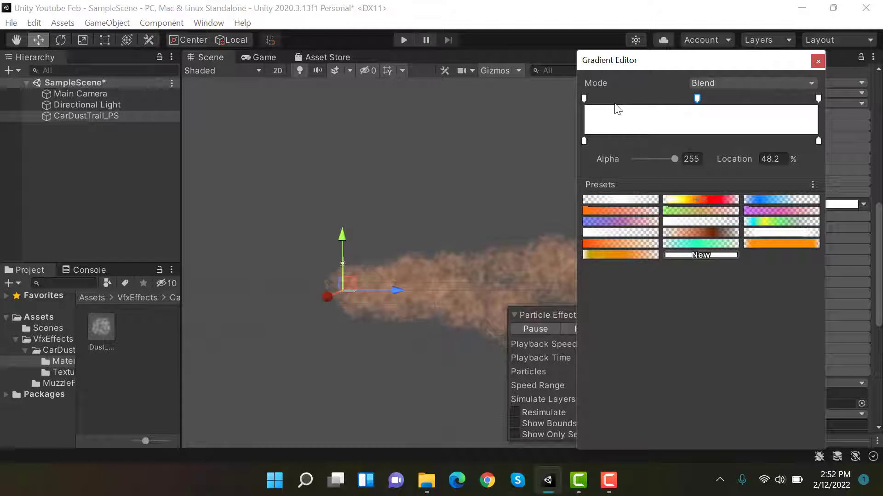
pyautogui.moveTo(608, 158); pyautogui.dragTo(584, 159)
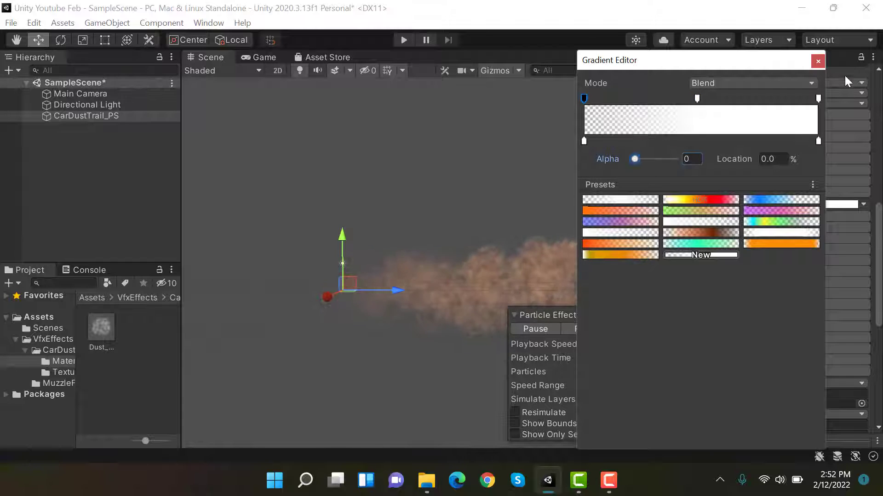
pyautogui.click(818, 97)
pyautogui.moveTo(674, 159); pyautogui.dragTo(595, 168)
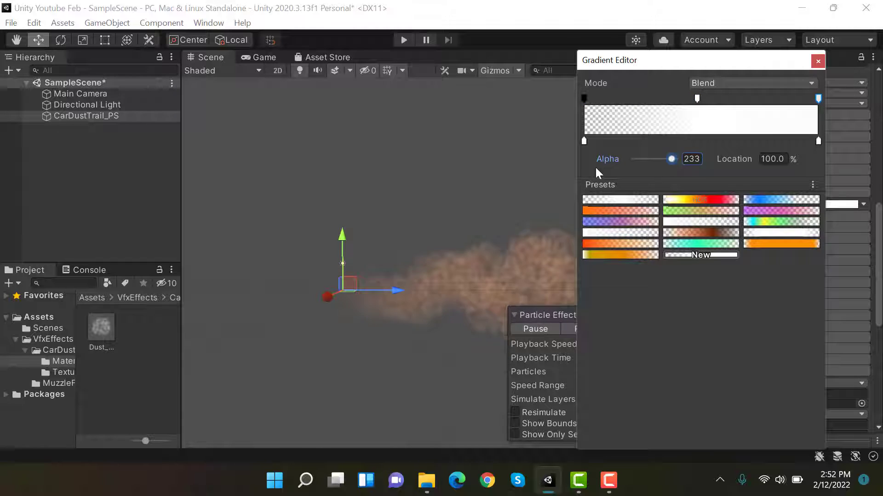
pyautogui.click(818, 61)
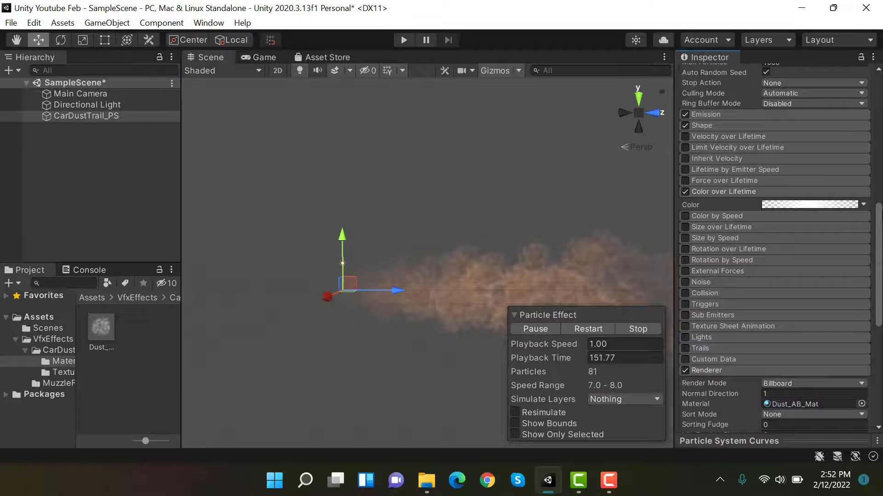
# - Enable Rotation over Lifetime as Random Between Two Constants, setting the minimum to -45
pyautogui.scroll(-10, 772, 285)
pyautogui.scroll(10, 772, 285)
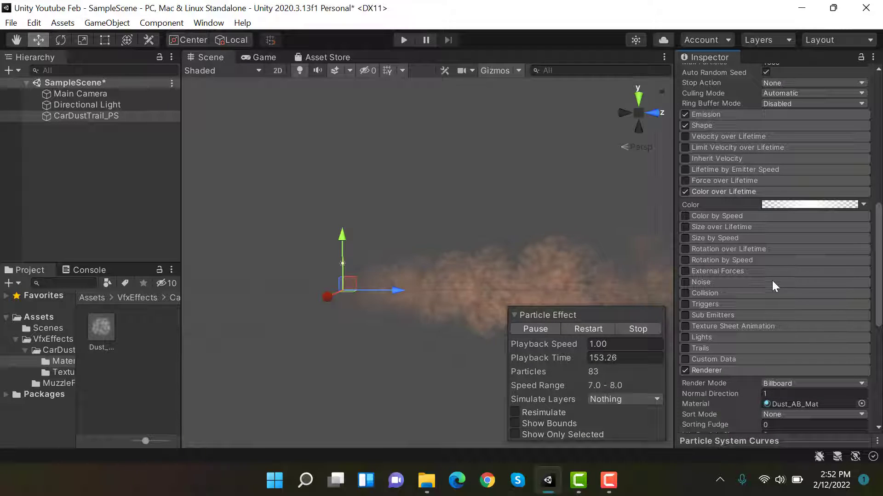
pyautogui.click(685, 249)
pyautogui.click(759, 249)
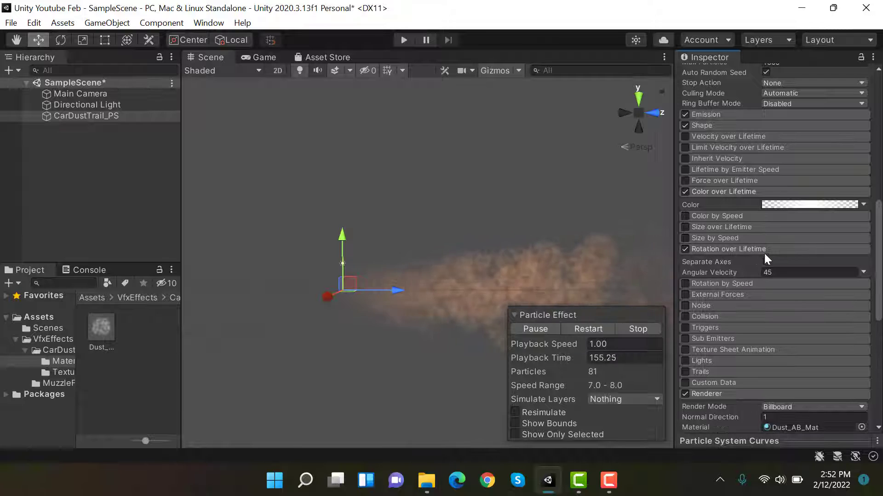
pyautogui.click(864, 272)
pyautogui.click(838, 317)
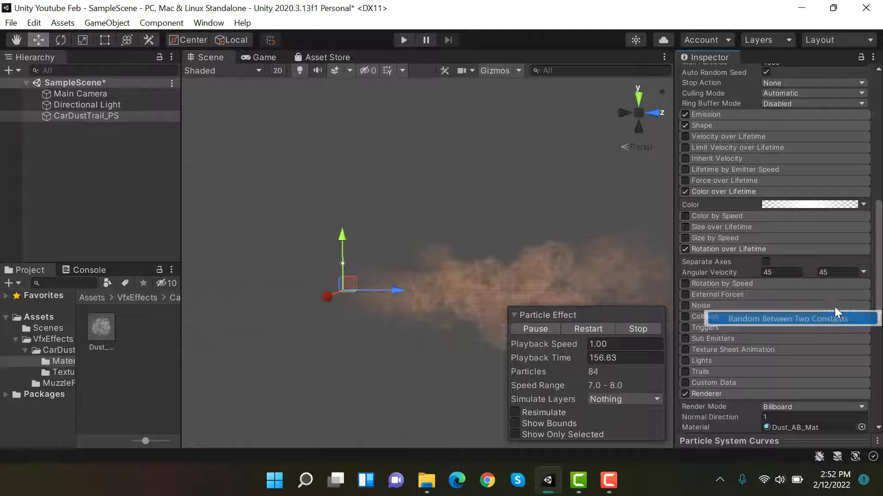
pyautogui.click(790, 271)
pyautogui.write('-45')
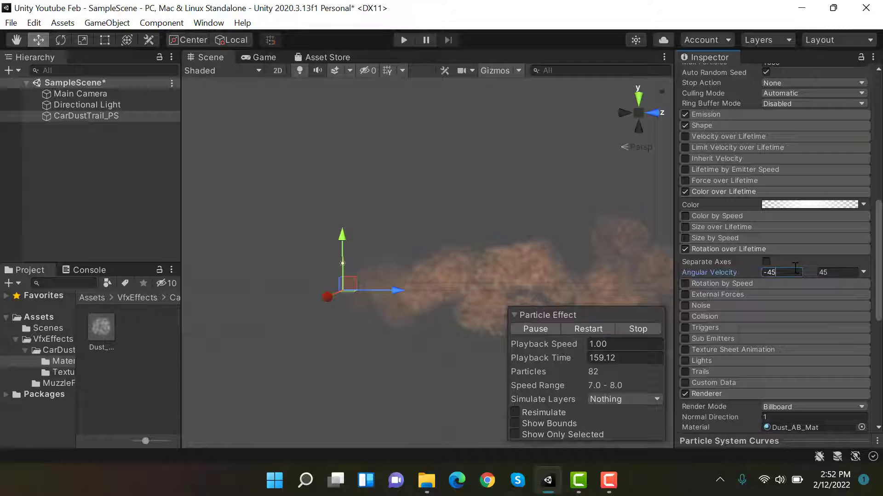
pyautogui.moveTo(285, 272); pyautogui.dragTo(255, 262, button='middle')
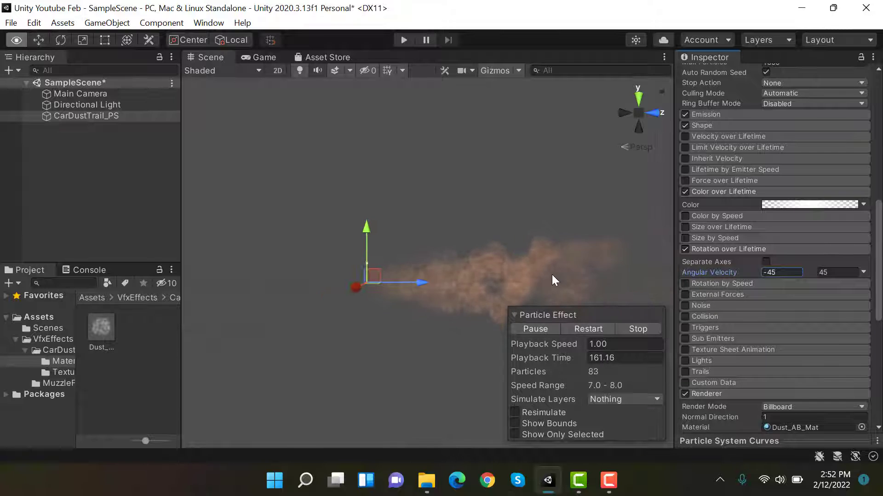
pyautogui.moveTo(310, 228); pyautogui.dragTo(314, 209)
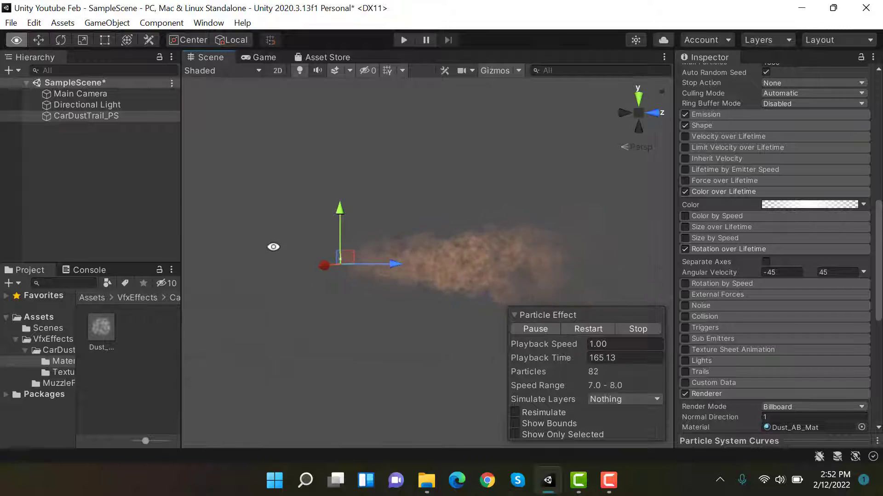
pyautogui.keyDown('alt'); pyautogui.moveTo(274, 246); pyautogui.dragTo(338, 293); pyautogui.keyUp('alt')
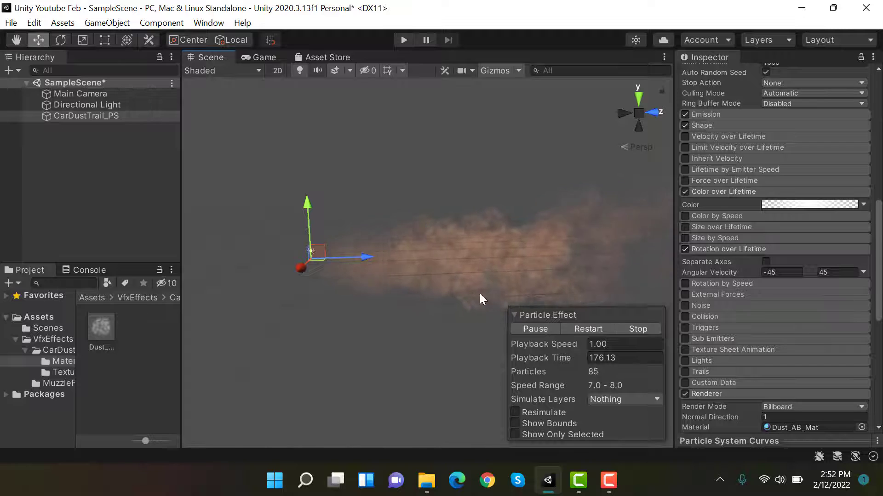